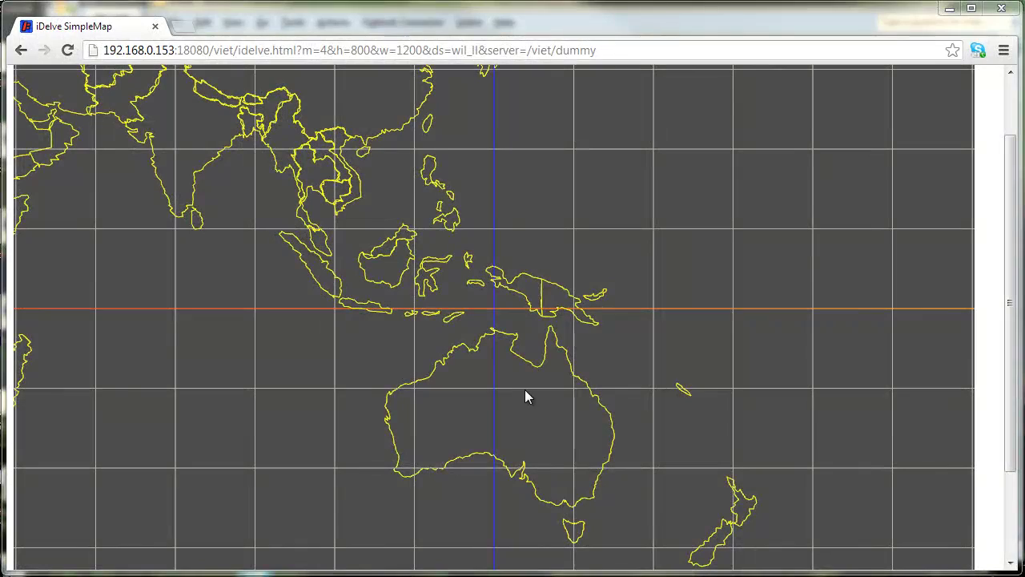
# Tilt the world map into 3-D perspective, then pan and zoom in toward Australia.
pyautogui.click(526, 392)
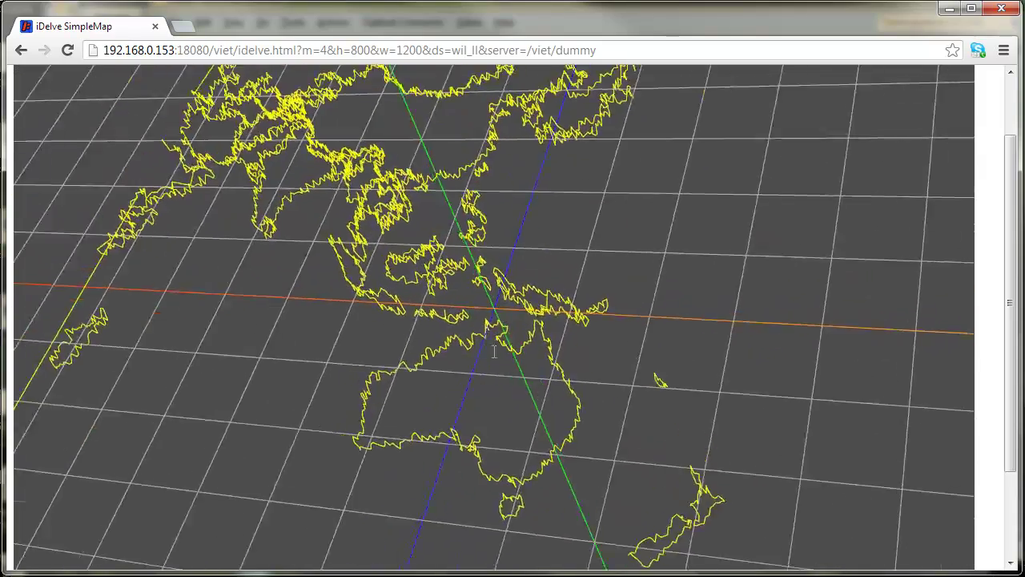
pyautogui.moveTo(472, 275); pyautogui.dragTo(510, 306)
pyautogui.scroll(3, 501, 311)
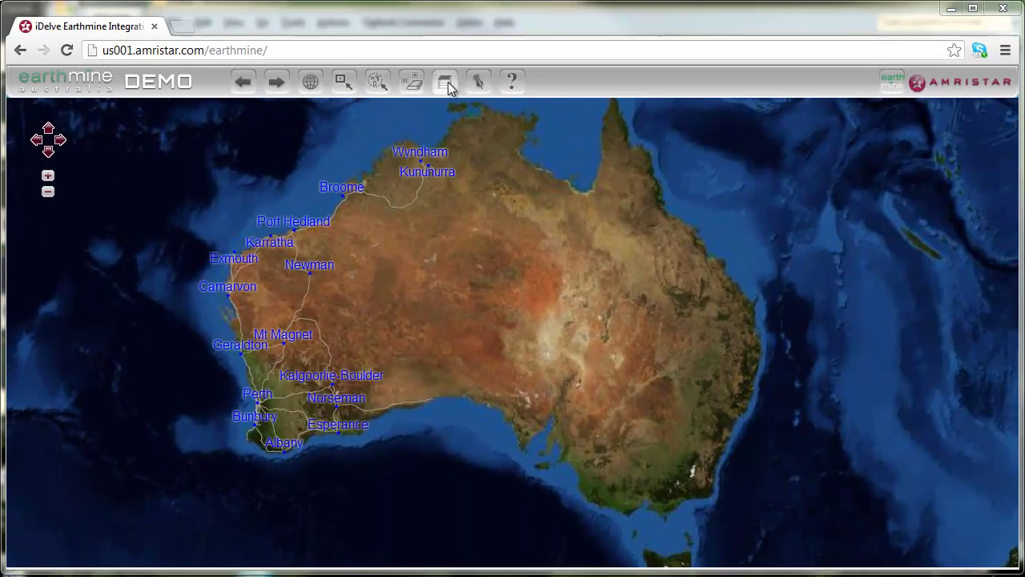
# Turn on the Earthmine Coverage layer in the layer list.
pyautogui.click(446, 81)
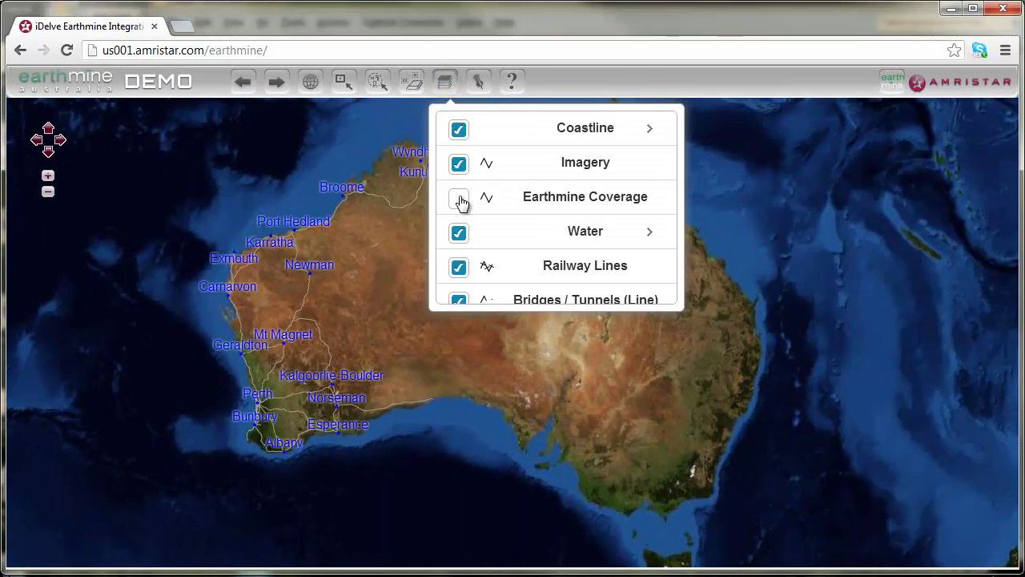
pyautogui.click(459, 198)
pyautogui.click(446, 81)
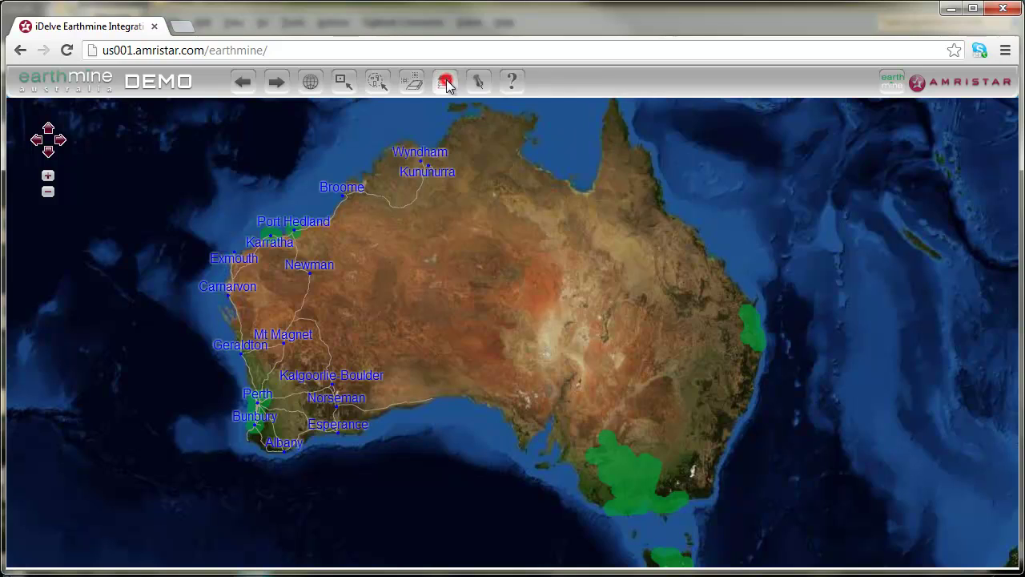
# Zoom and pan the satellite map in to the Perth CBD and Swan River.
pyautogui.scroll(3, 277, 397)
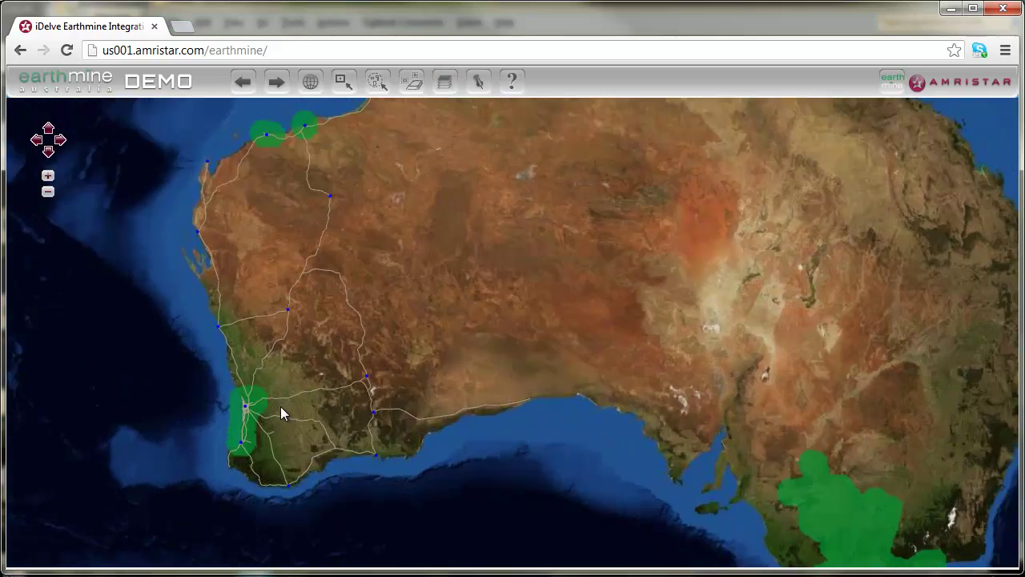
pyautogui.moveTo(132, 463); pyautogui.dragTo(512, 275)
pyautogui.scroll(2, 462, 278)
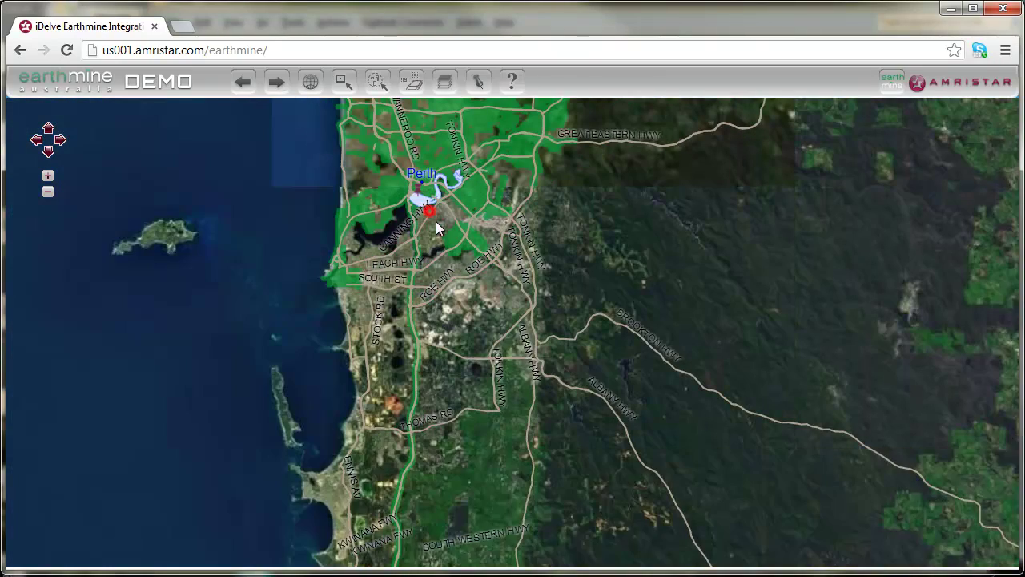
pyautogui.moveTo(436, 221); pyautogui.dragTo(489, 354)
pyautogui.scroll(3, 487, 348)
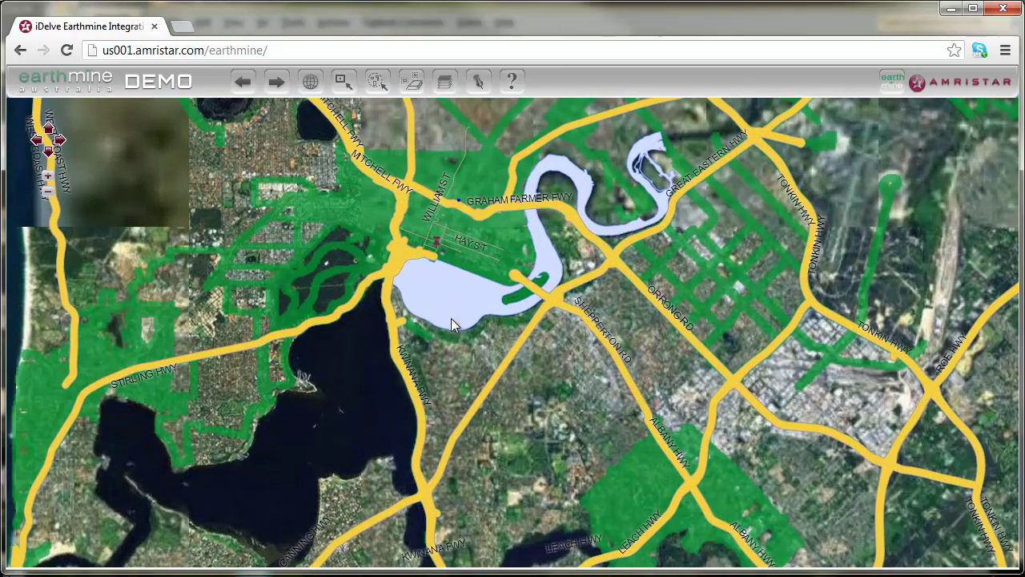
pyautogui.moveTo(450, 318); pyautogui.dragTo(462, 388)
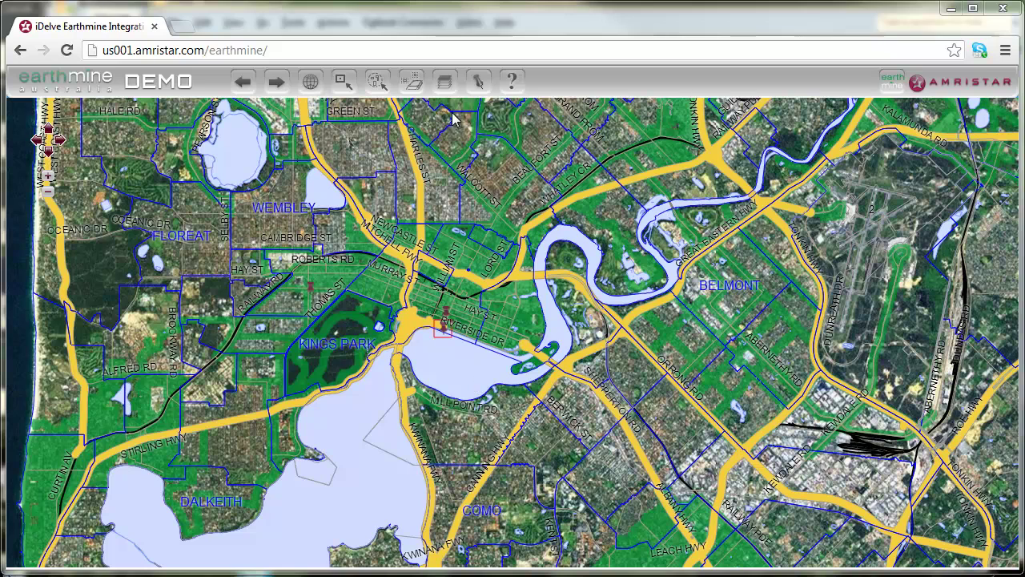
# Switch off the Imagery and Earthmine Coverage layers for a plain Perth street map.
pyautogui.click(444, 81)
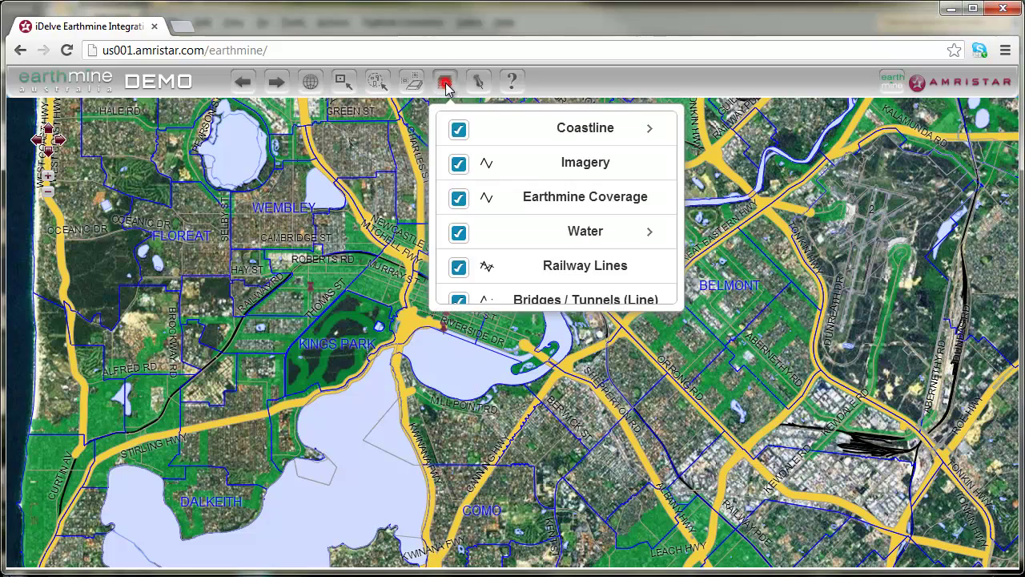
pyautogui.click(458, 164)
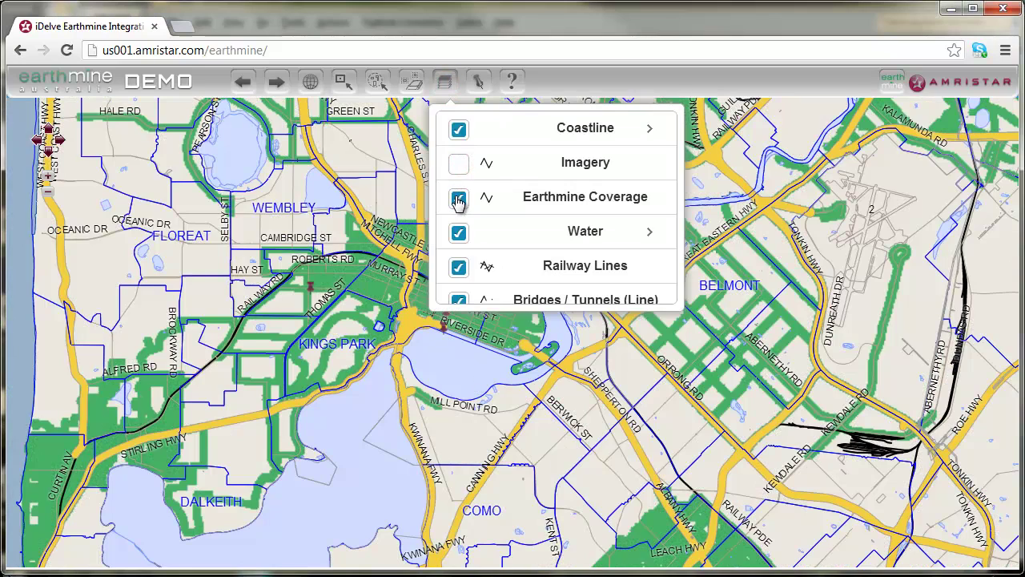
pyautogui.click(459, 199)
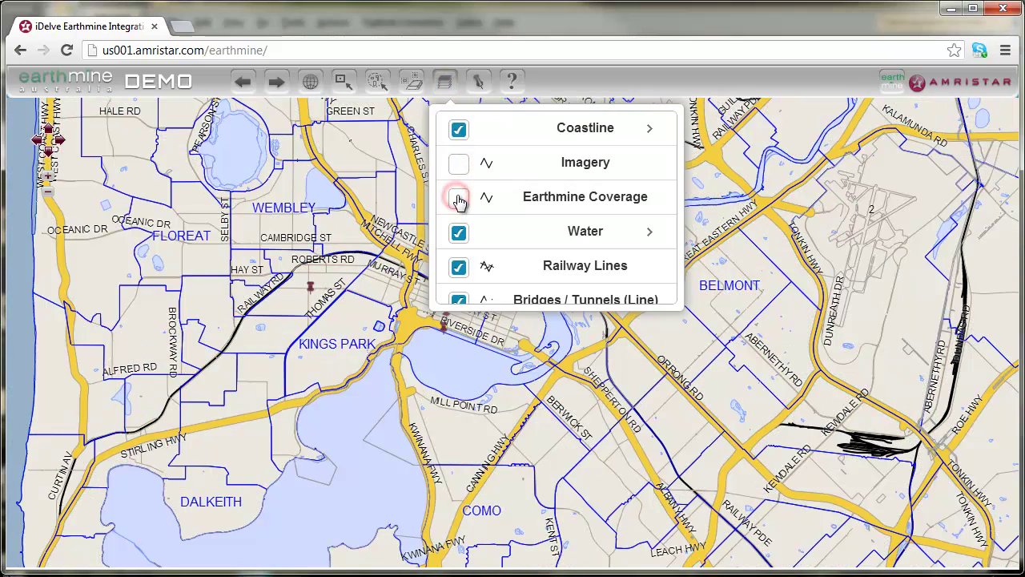
pyautogui.click(444, 81)
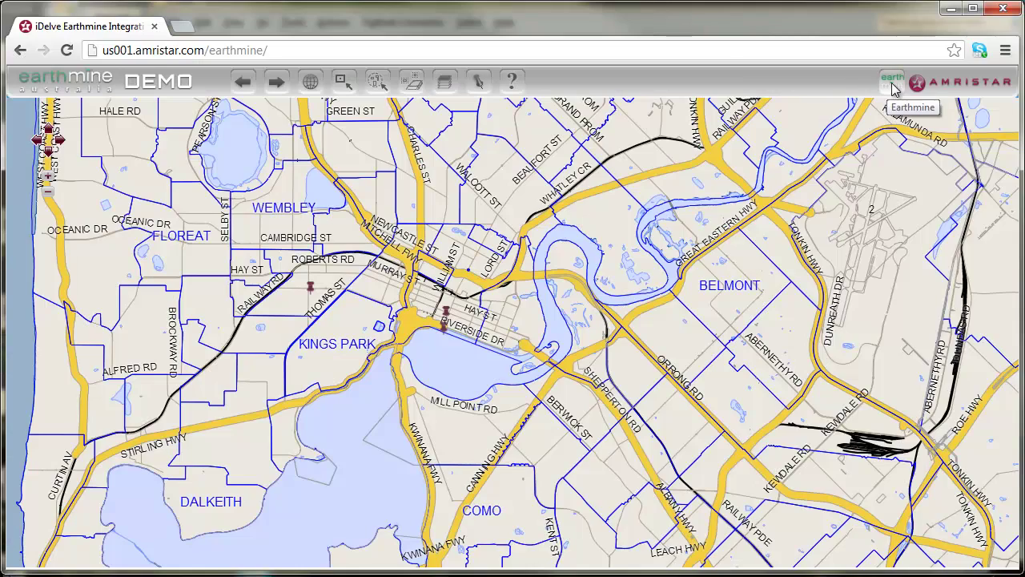
# Open the Earthmine panorama and move it to the Cathedral Av intersection, zooming the map to parcel level.
pyautogui.click(892, 83)
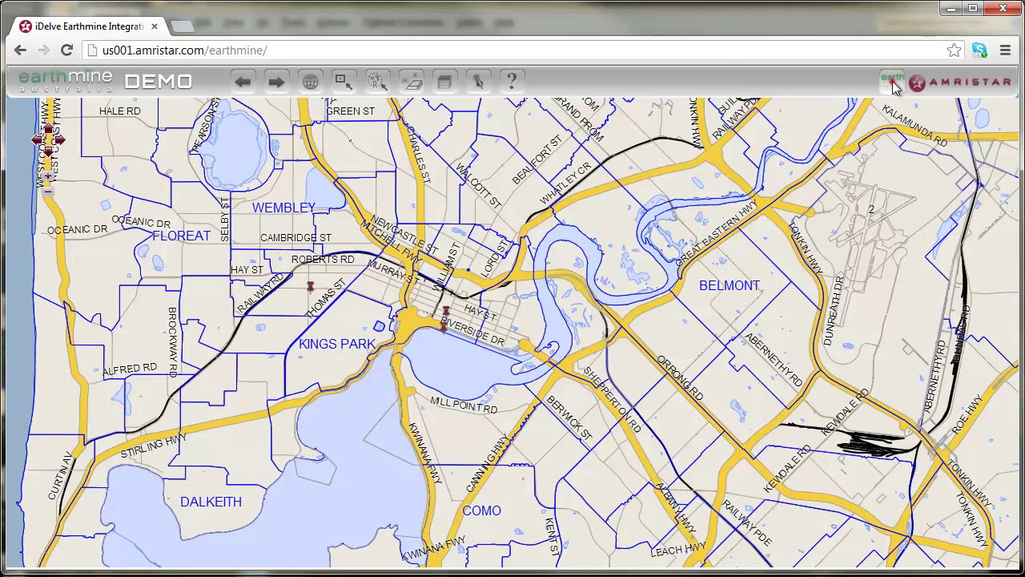
pyautogui.moveTo(809, 435); pyautogui.dragTo(896, 402)
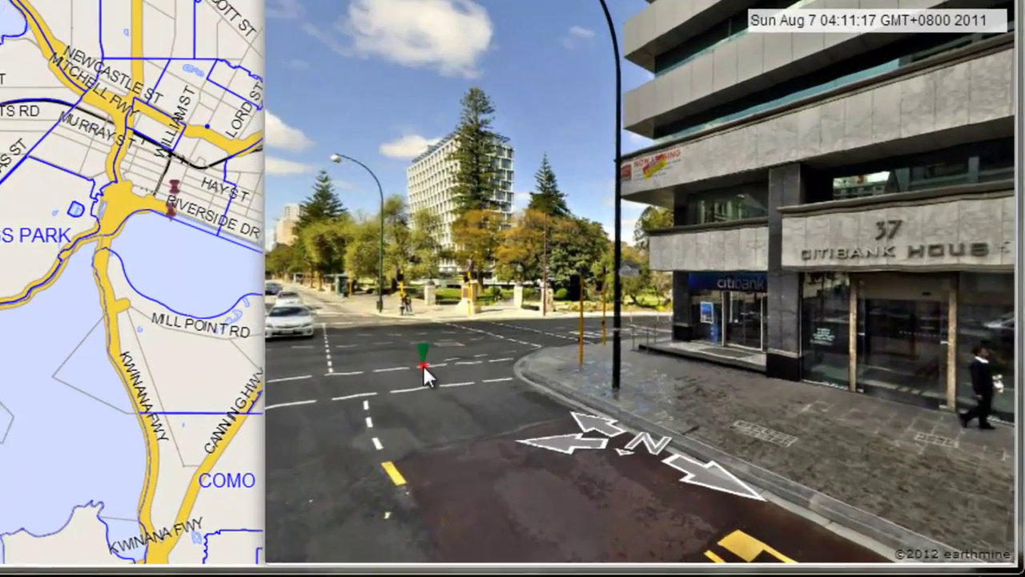
pyautogui.click(422, 365)
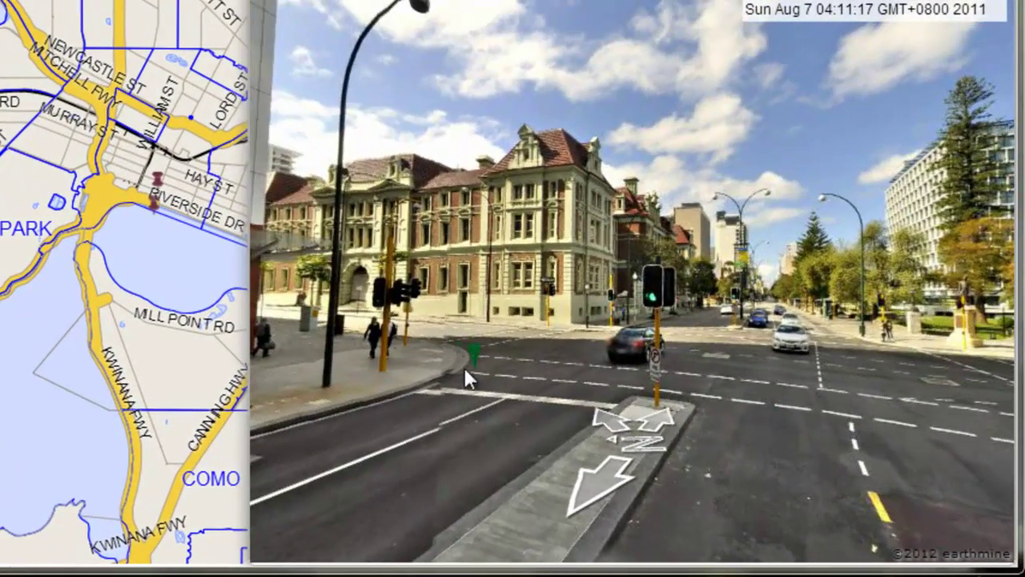
pyautogui.click(464, 365)
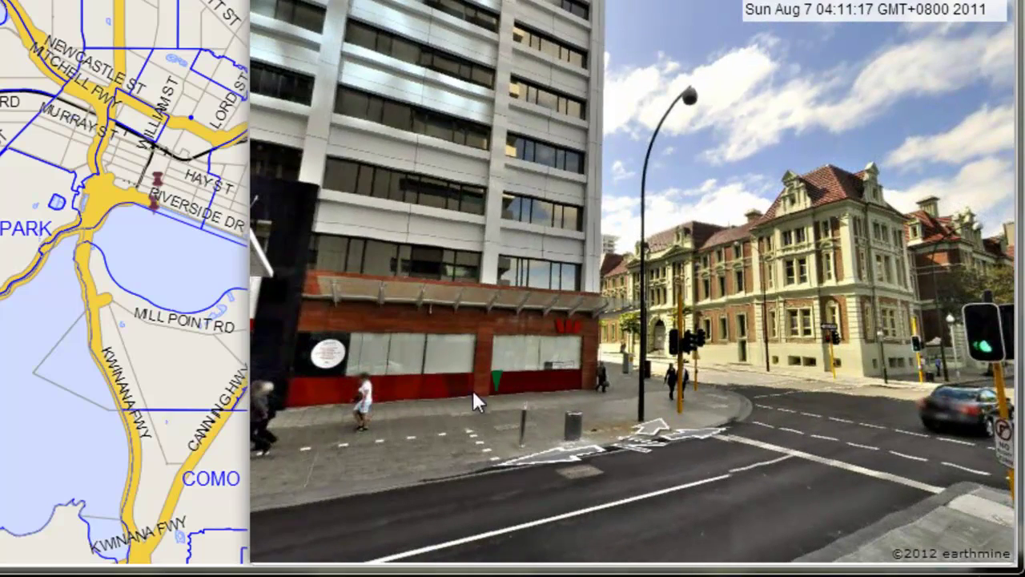
pyautogui.click(413, 156)
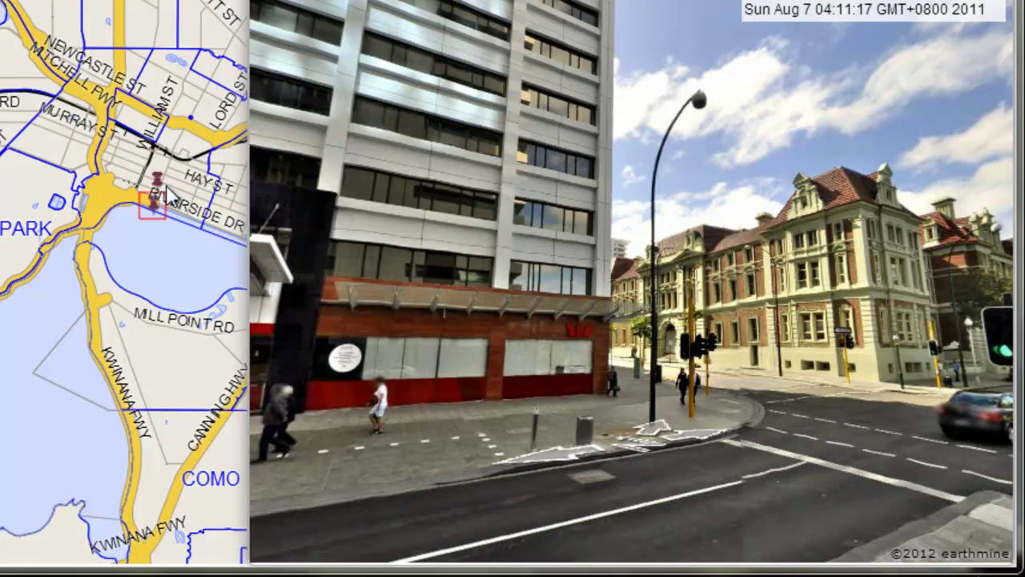
pyautogui.scroll(3, 166, 187)
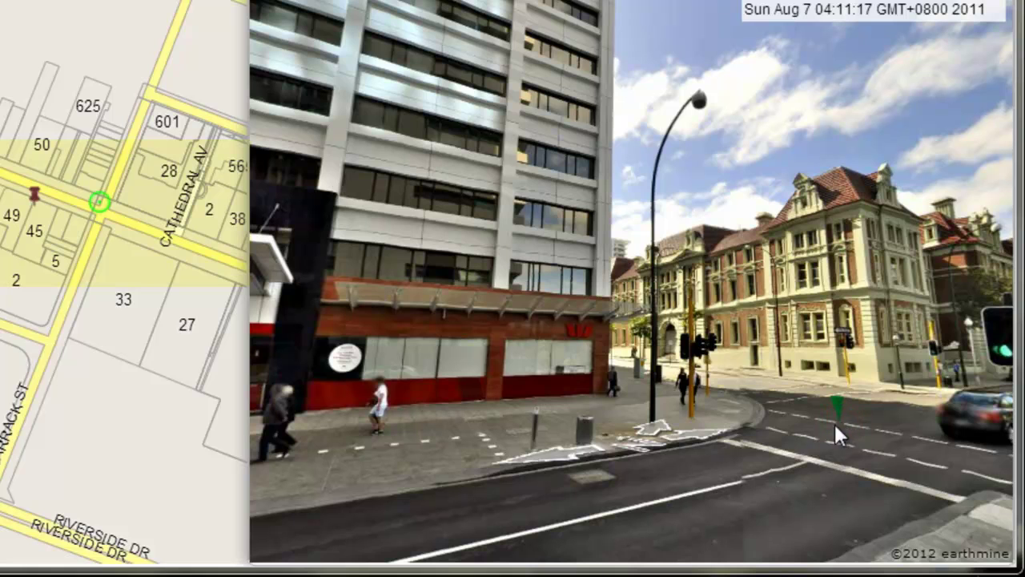
pyautogui.click(701, 482)
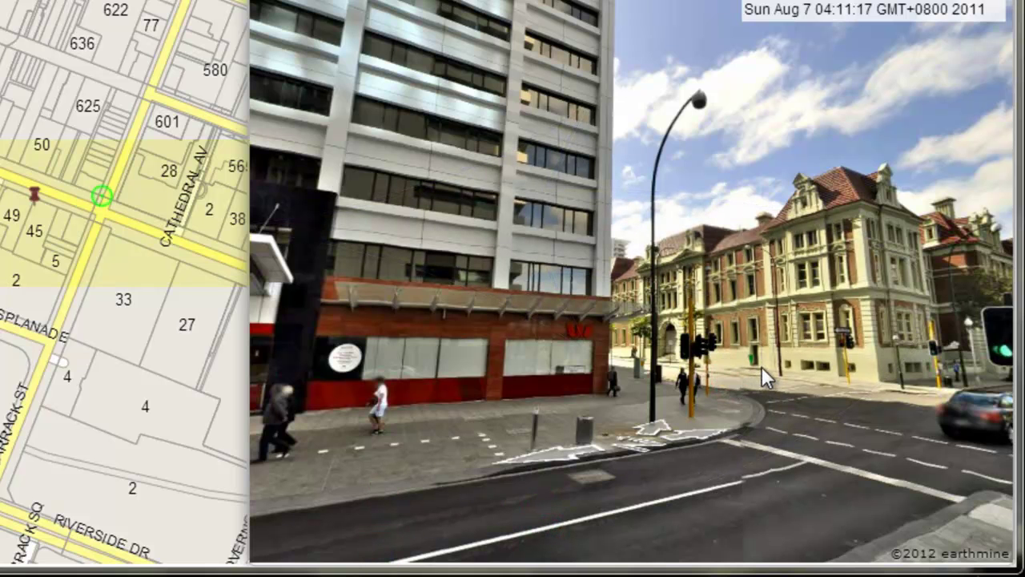
pyautogui.moveTo(885, 414); pyautogui.dragTo(641, 442)
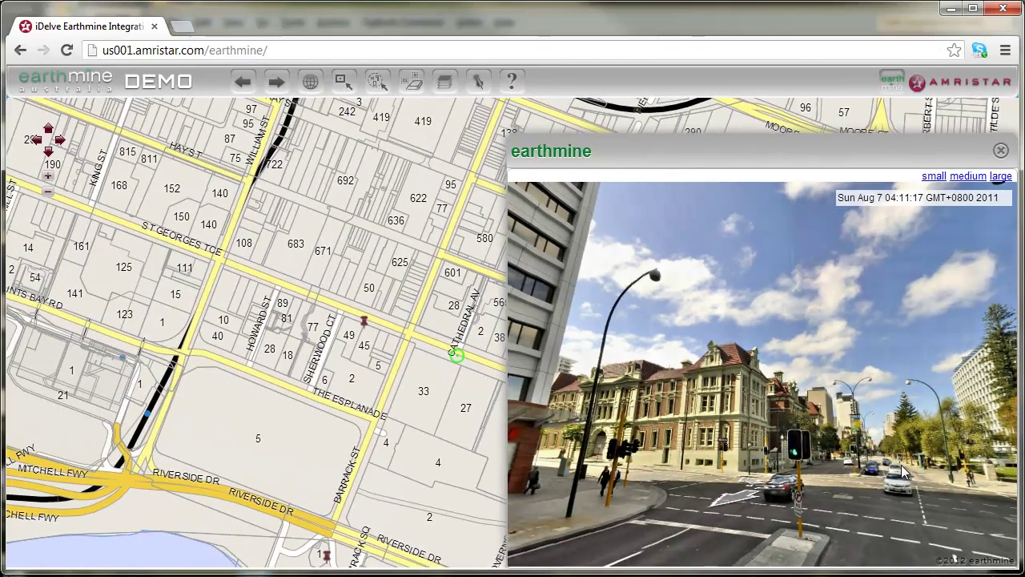
# Select parcel 683 with the individual-feature tool and advance the street view along St Georges Tce.
pyautogui.click(903, 472)
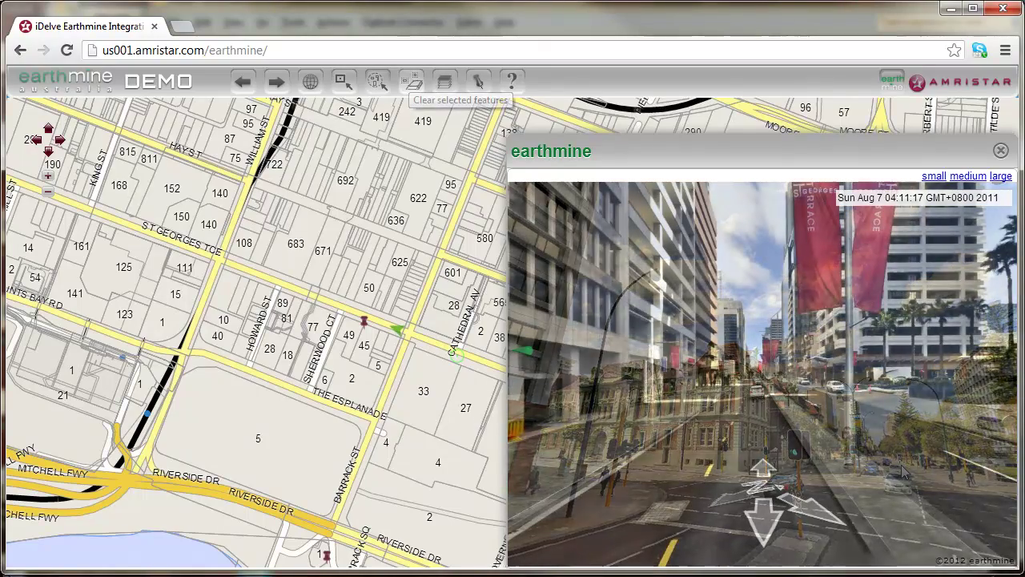
pyautogui.click(345, 84)
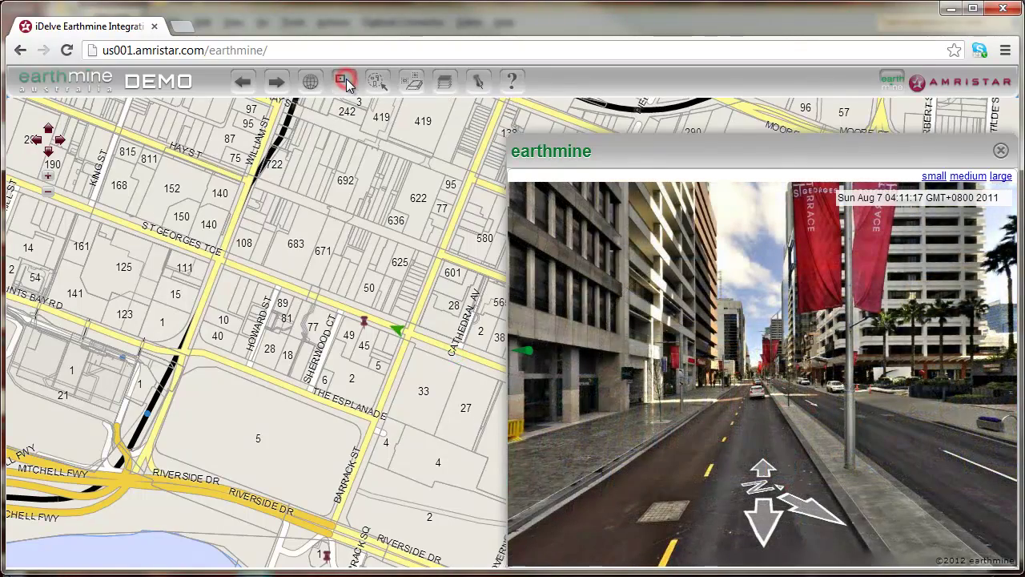
pyautogui.click(289, 264)
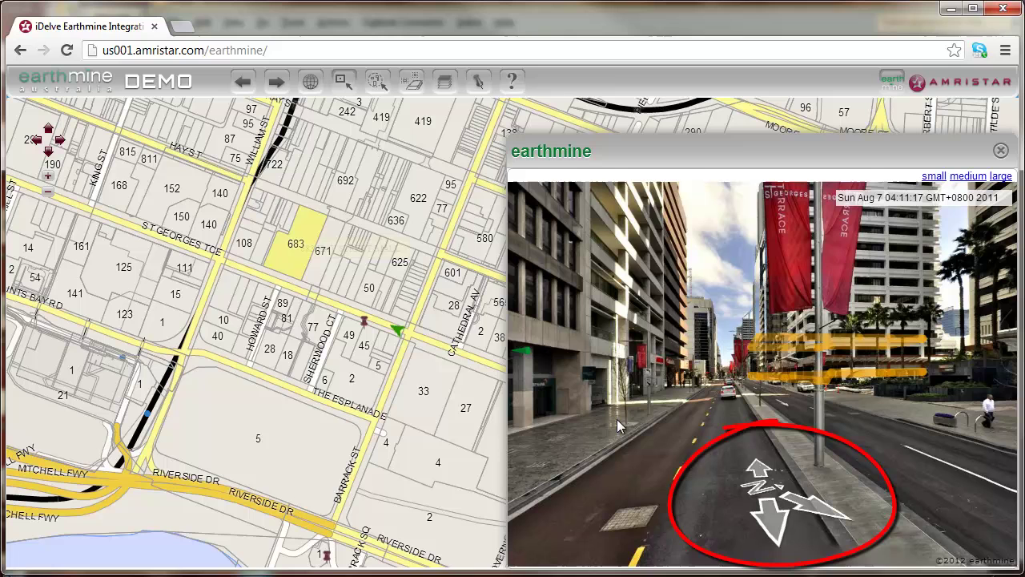
pyautogui.click(750, 386)
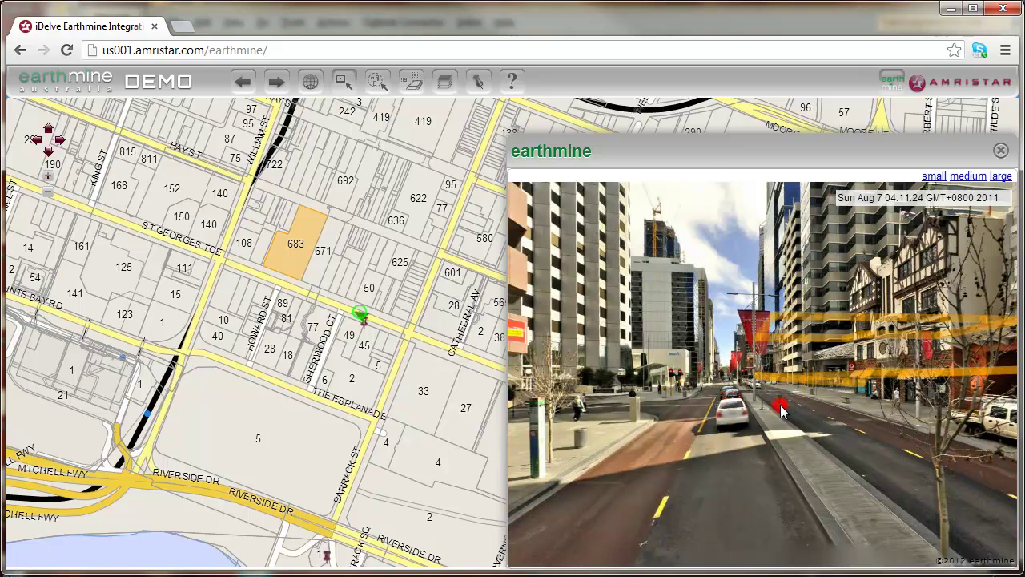
pyautogui.click(780, 408)
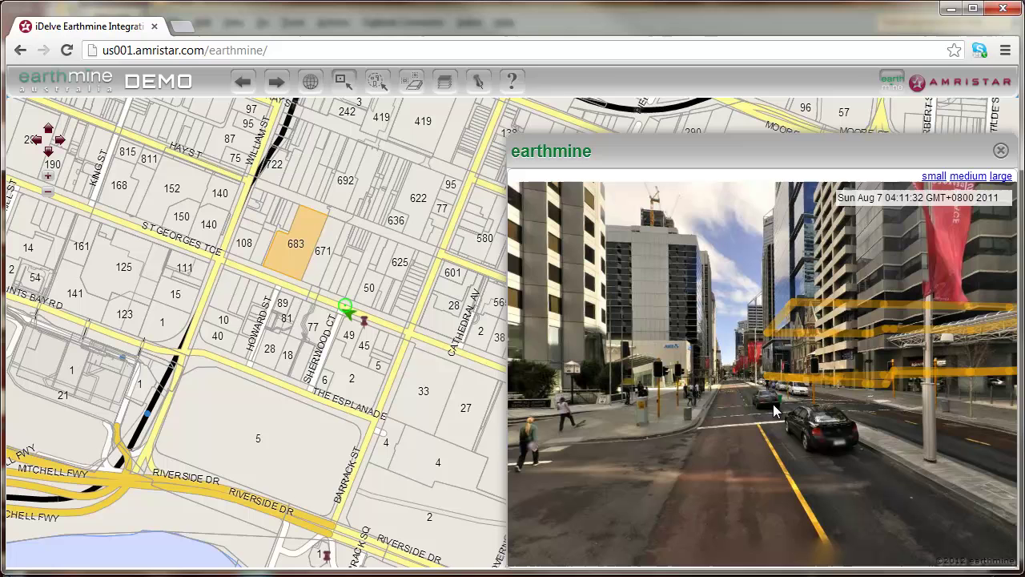
# Load street views at parcels 683, 28 and 33 St Georges Tce, ending at the Citibank corner.
pyautogui.click(285, 289)
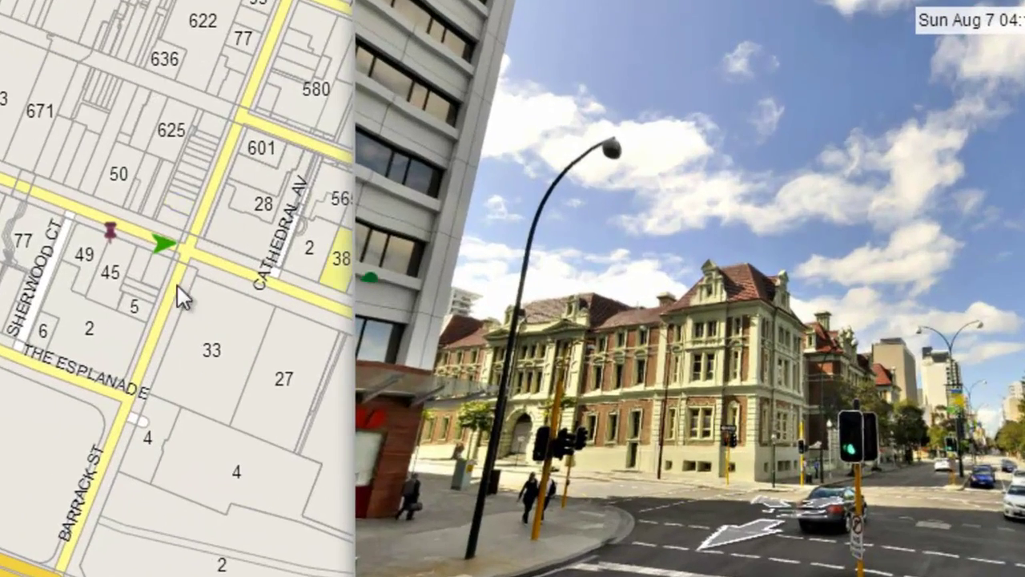
pyautogui.click(227, 231)
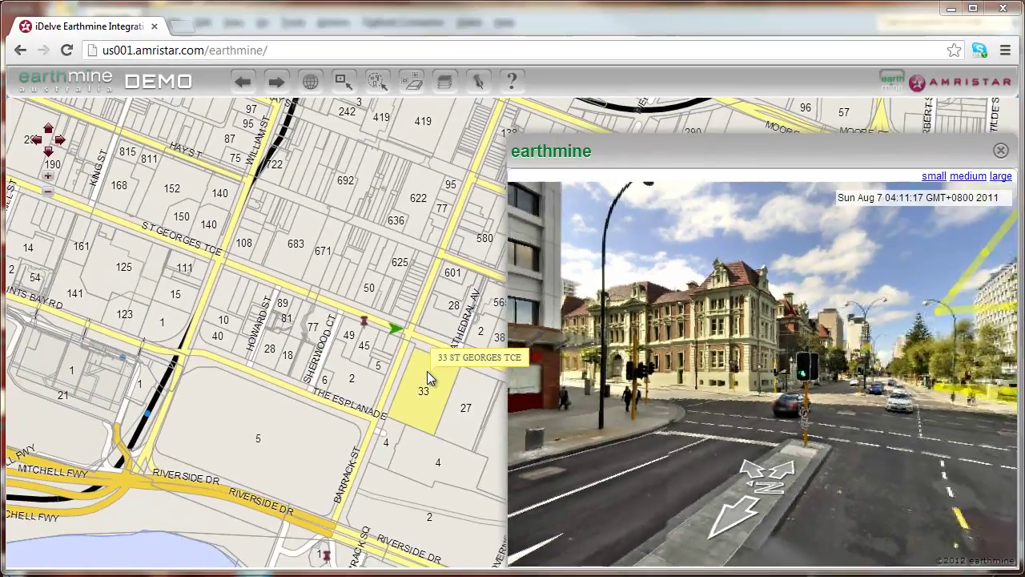
pyautogui.click(360, 362)
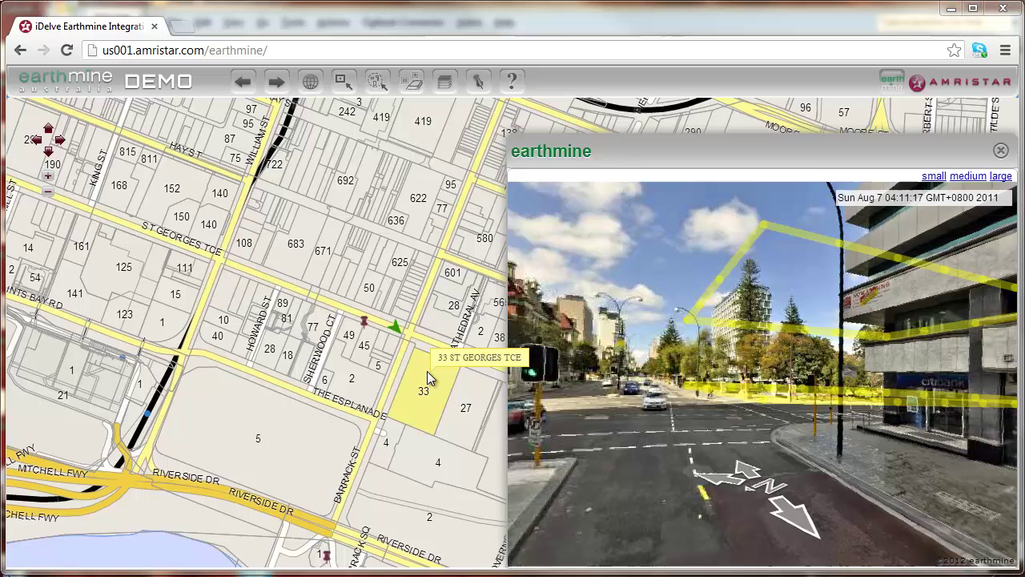
# Turn the street view to outline 37, 45 and 49 St Georges Tce in turn.
pyautogui.click(390, 347)
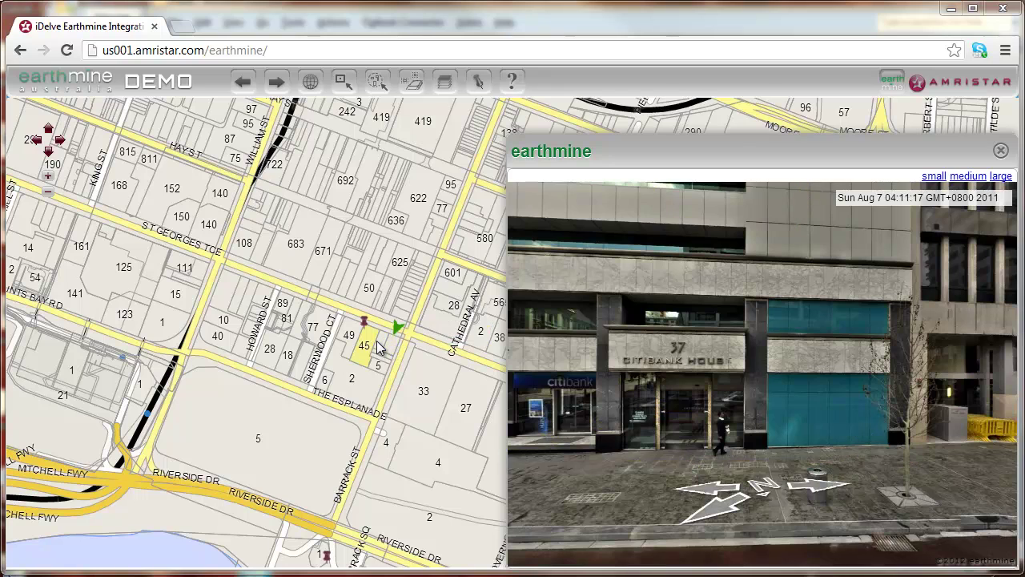
pyautogui.click(380, 347)
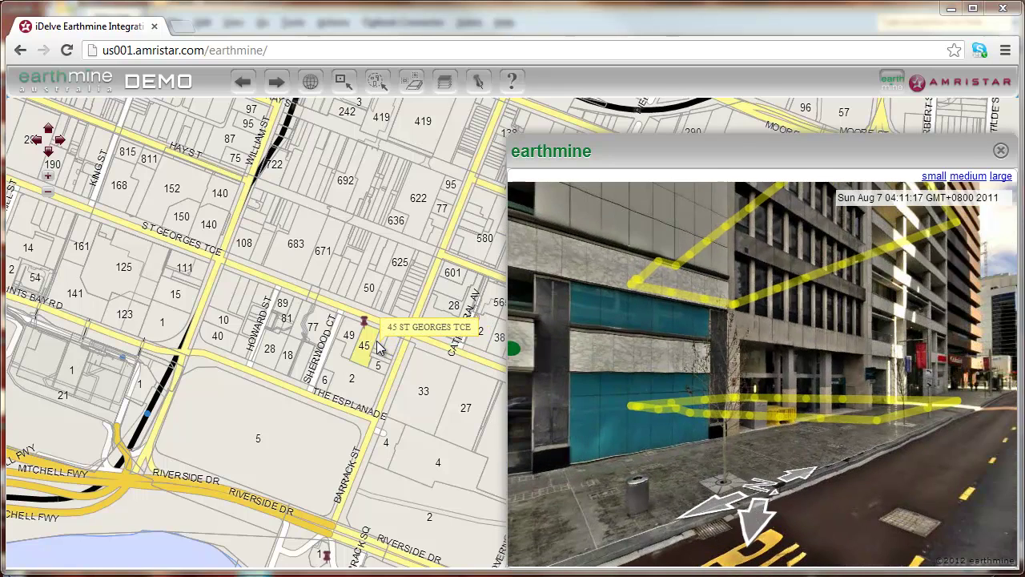
pyautogui.click(352, 337)
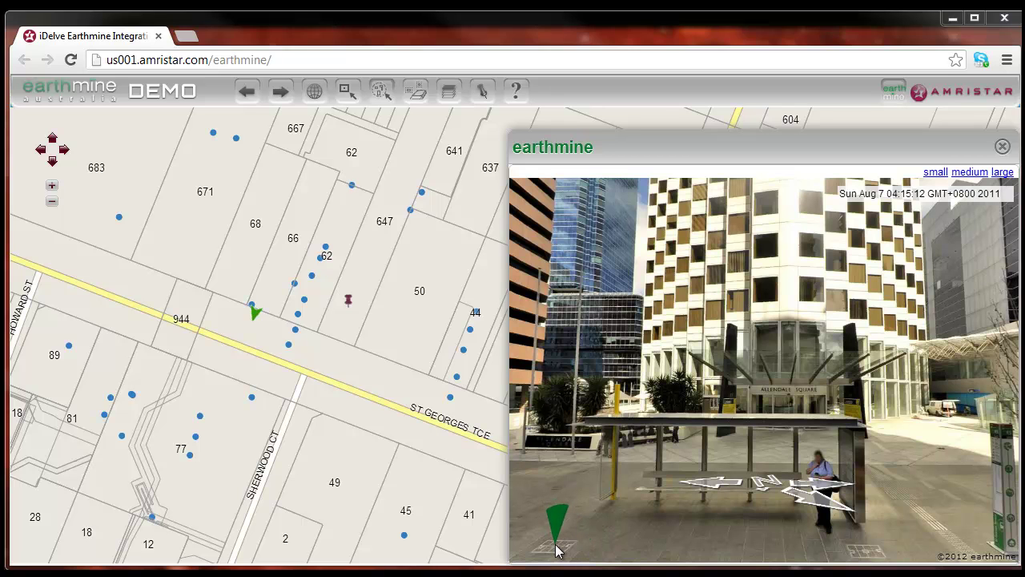
# Trace the building front as a closed four-corner polygon in the panorama, then turn to inspect it.
pyautogui.click(557, 546)
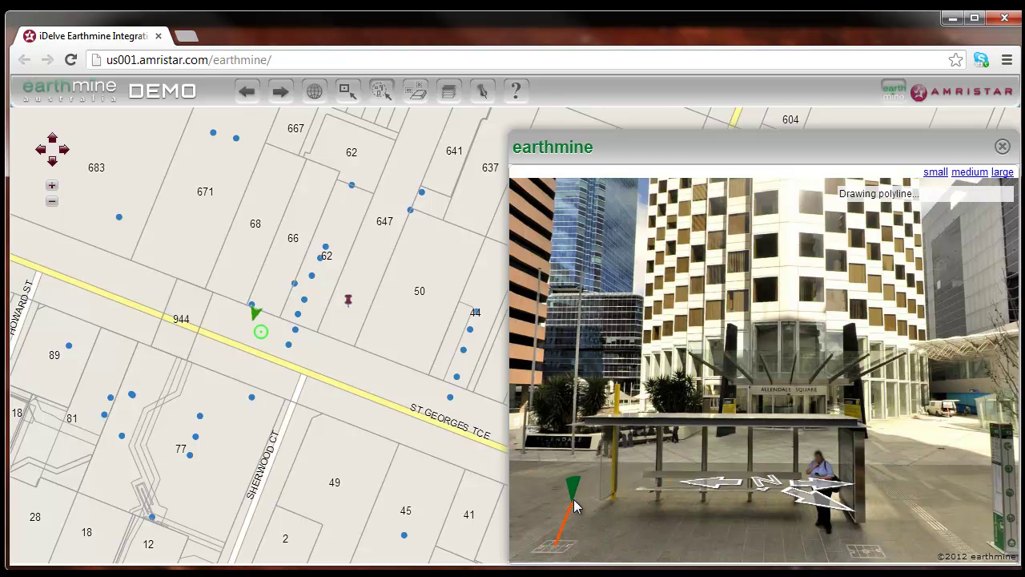
pyautogui.doubleClick(651, 278)
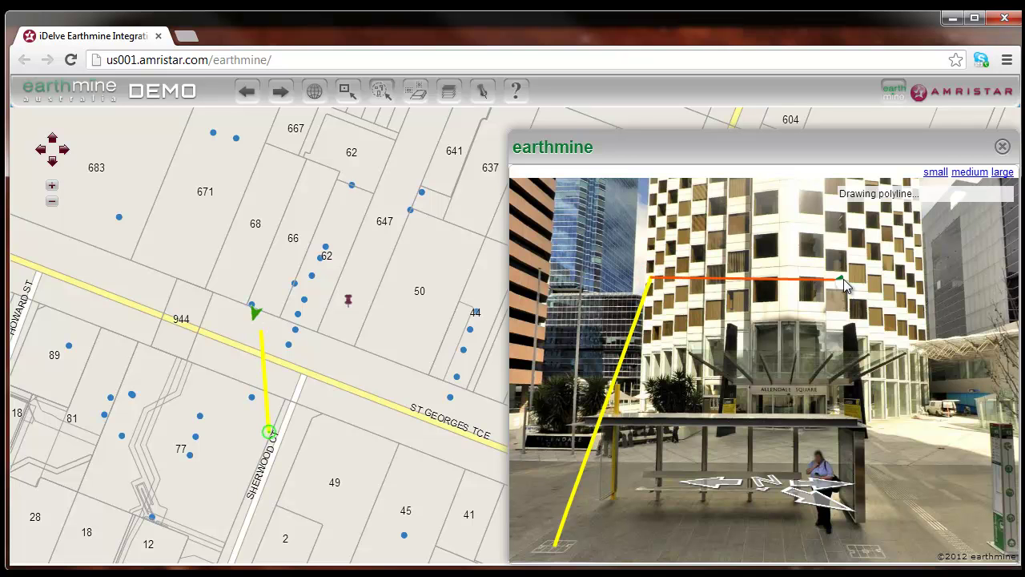
pyautogui.doubleClick(921, 278)
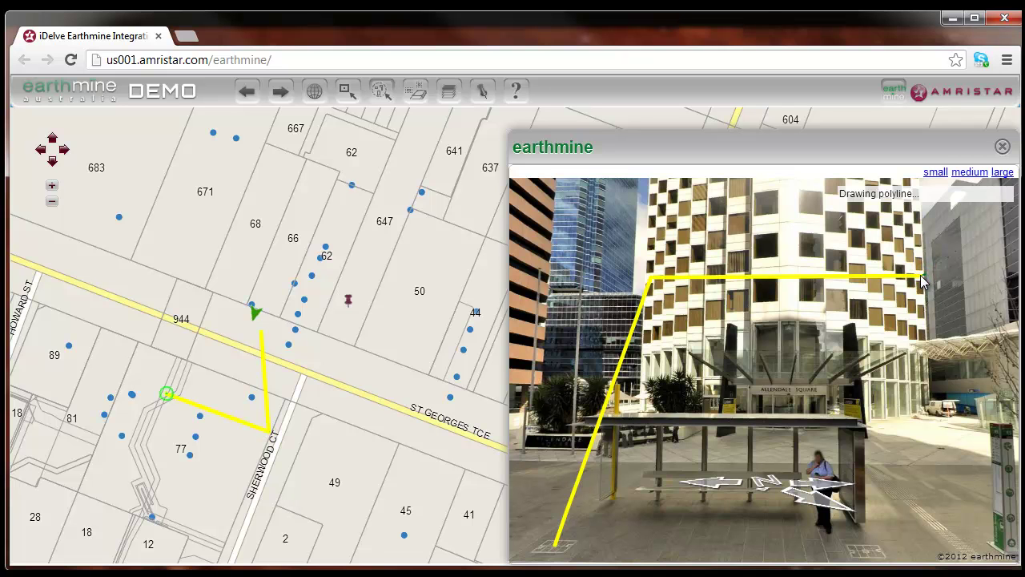
pyautogui.click(870, 551)
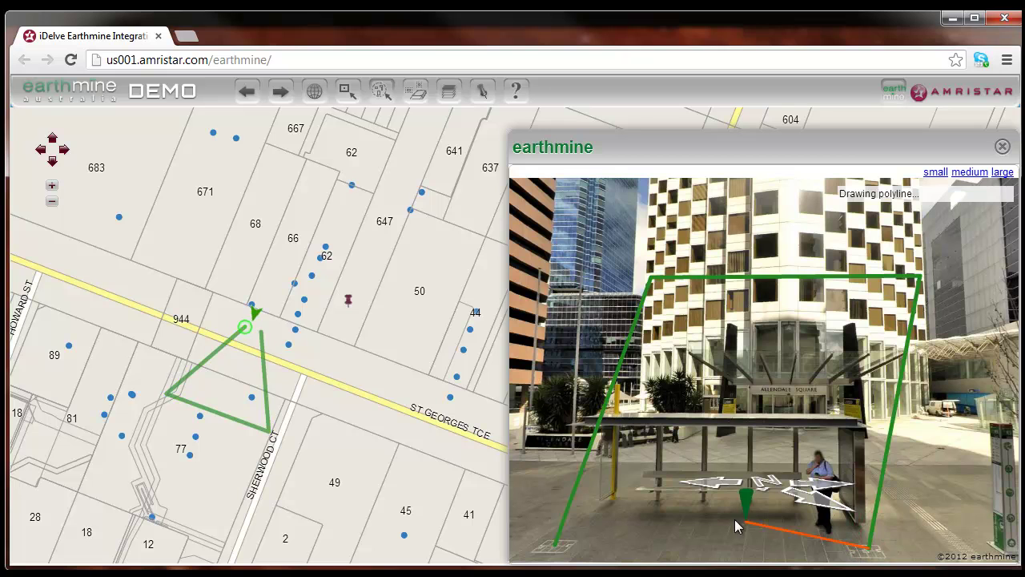
pyautogui.click(559, 551)
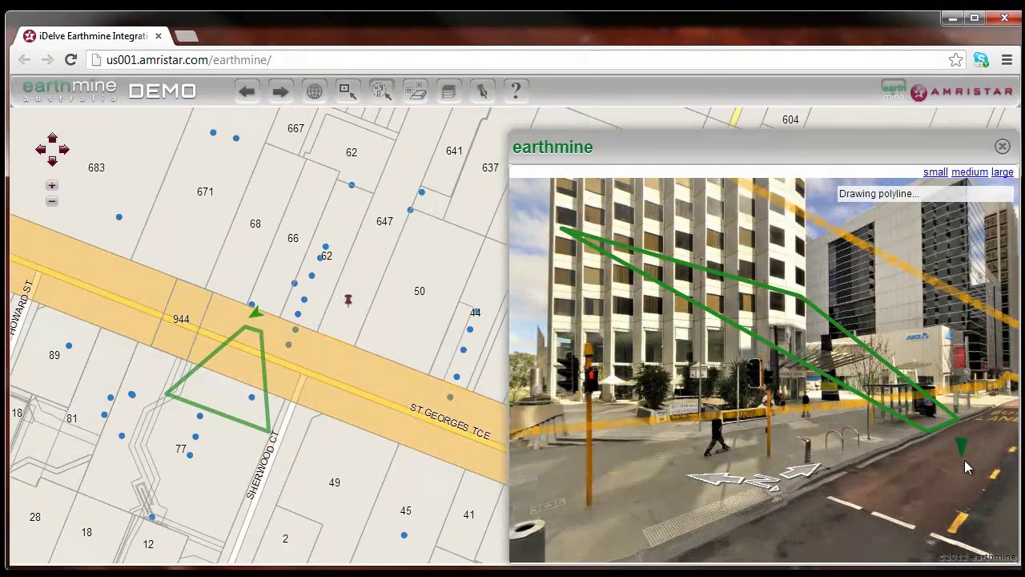
pyautogui.moveTo(928, 465); pyautogui.dragTo(894, 478)
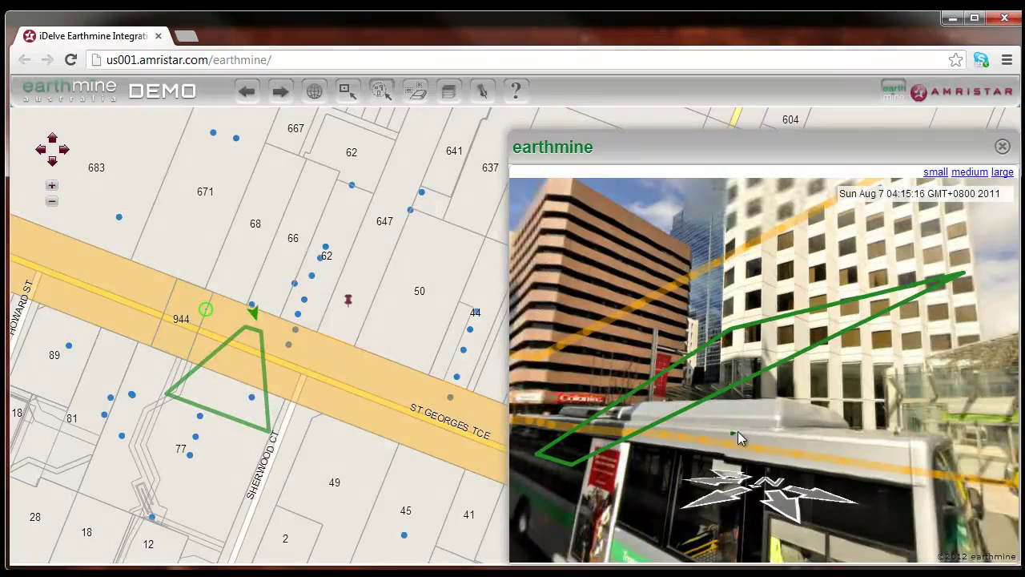
pyautogui.moveTo(737, 435); pyautogui.dragTo(783, 392)
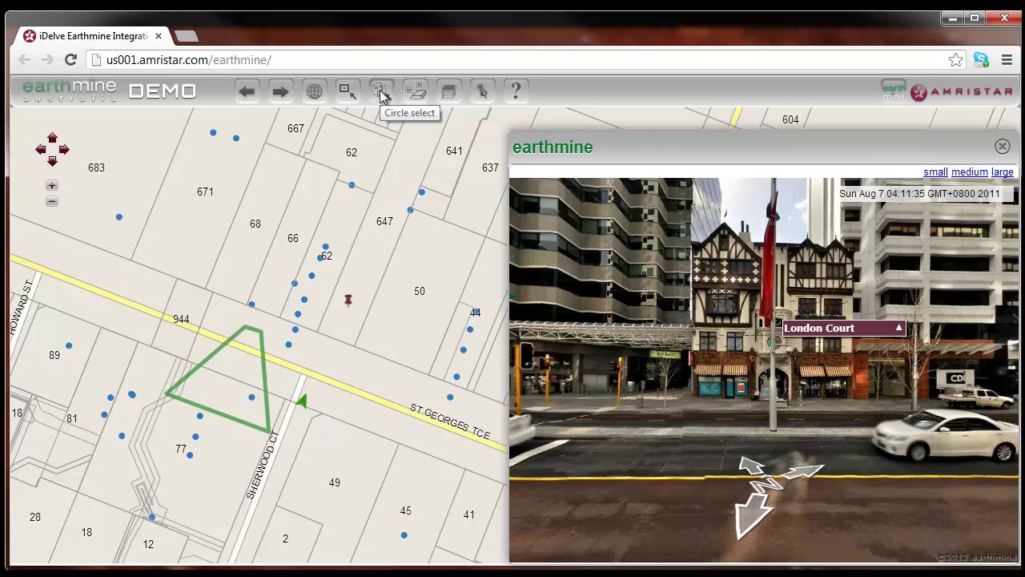
# Circle-select the features around parcel 647, pointing the street view at London Court.
pyautogui.click(381, 94)
pyautogui.click(359, 270)
pyautogui.moveTo(360, 271); pyautogui.dragTo(405, 282)
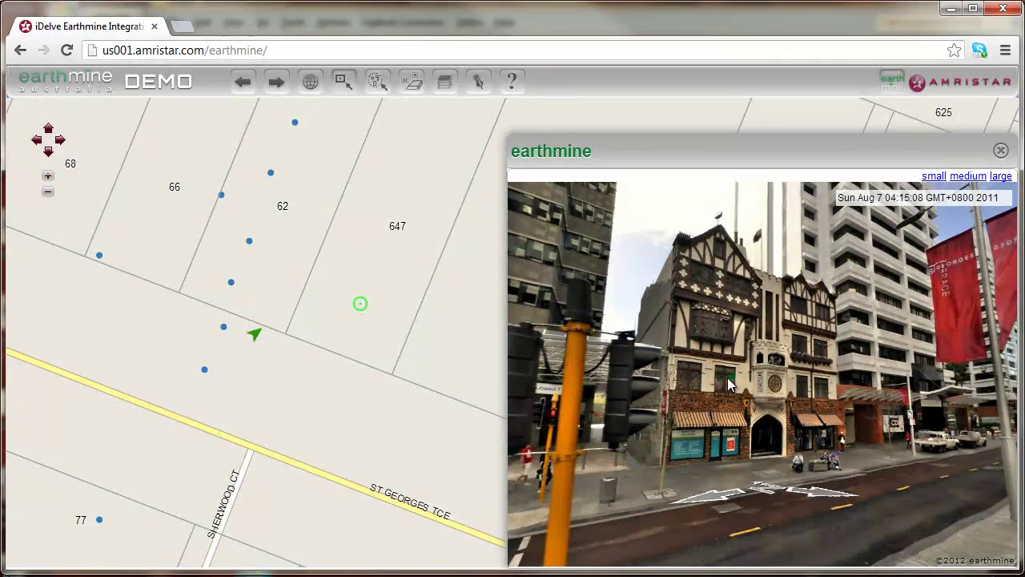
# Drop a pin on the London Court facade titled 'London Court' with category Cat1.
pyautogui.click(478, 82)
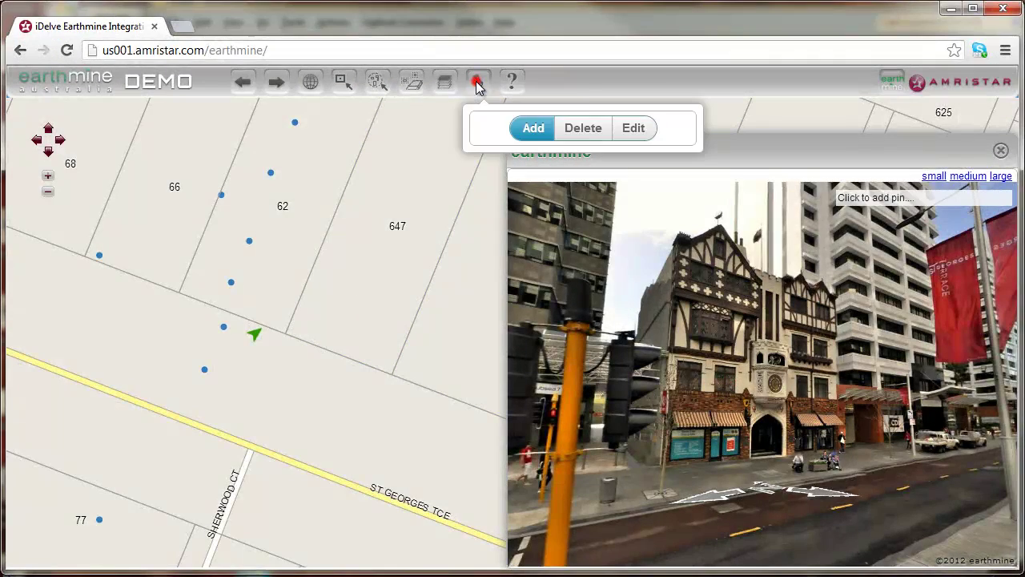
pyautogui.click(775, 387)
pyautogui.click(126, 249)
pyautogui.write('London Court')
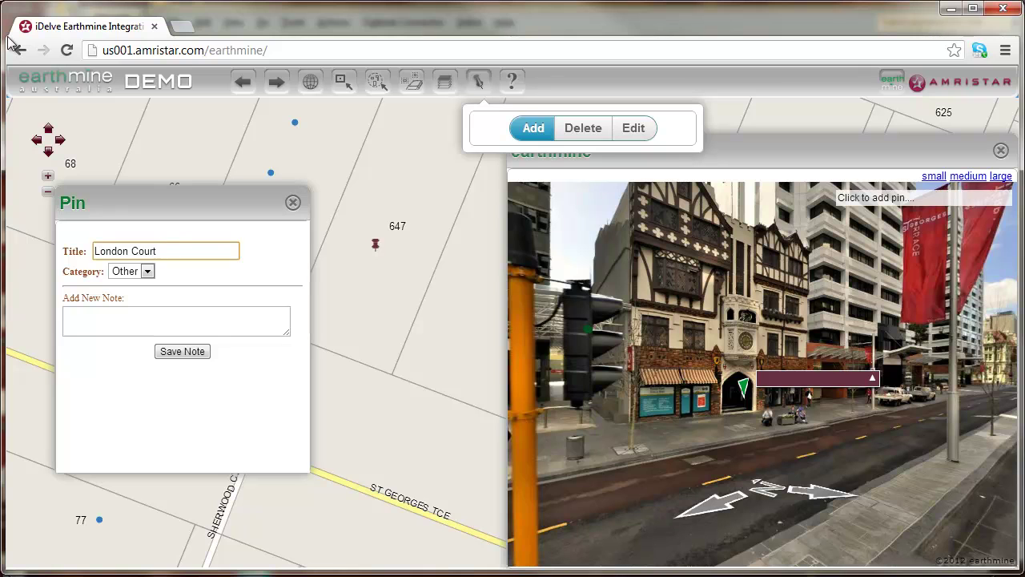
pyautogui.click(148, 271)
pyautogui.click(131, 293)
# Save two notes on the pin, starting with 'Iconic tourist destination in Perth CBD'.
pyautogui.click(126, 314)
pyautogui.write('I')
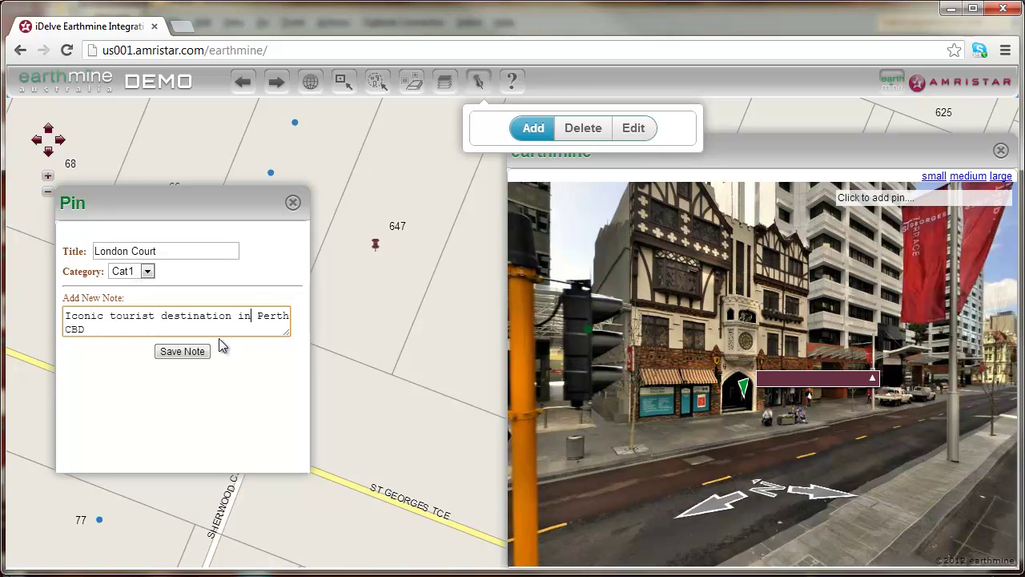
pyautogui.click(187, 352)
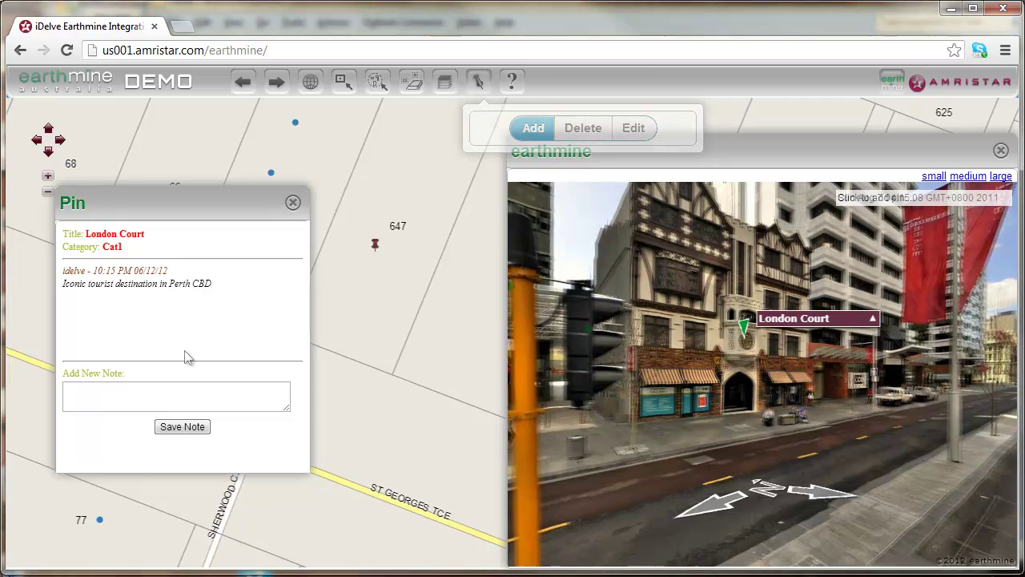
pyautogui.click(154, 393)
pyautogui.hotkey('ctrl', 'v')
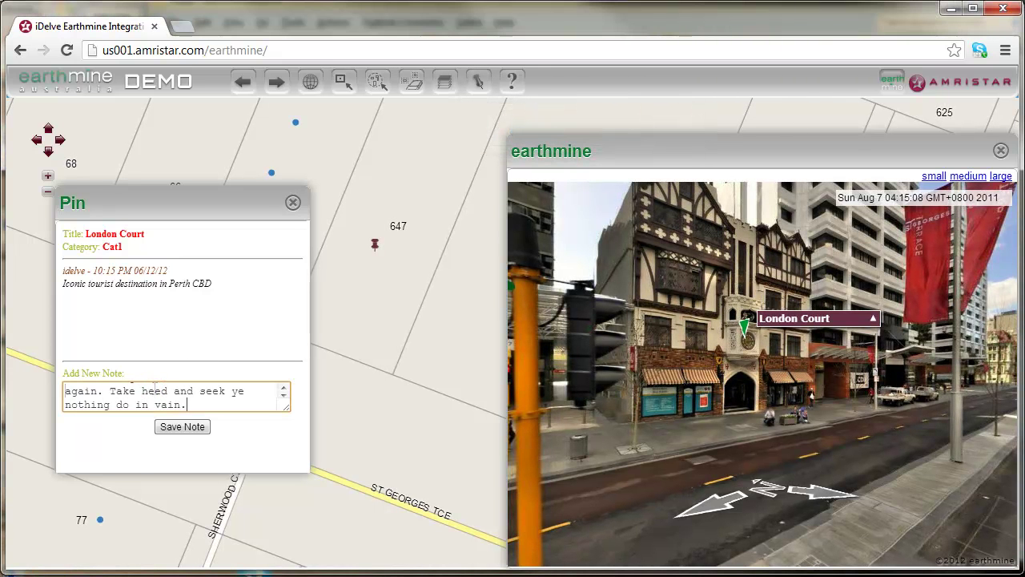
pyautogui.click(181, 426)
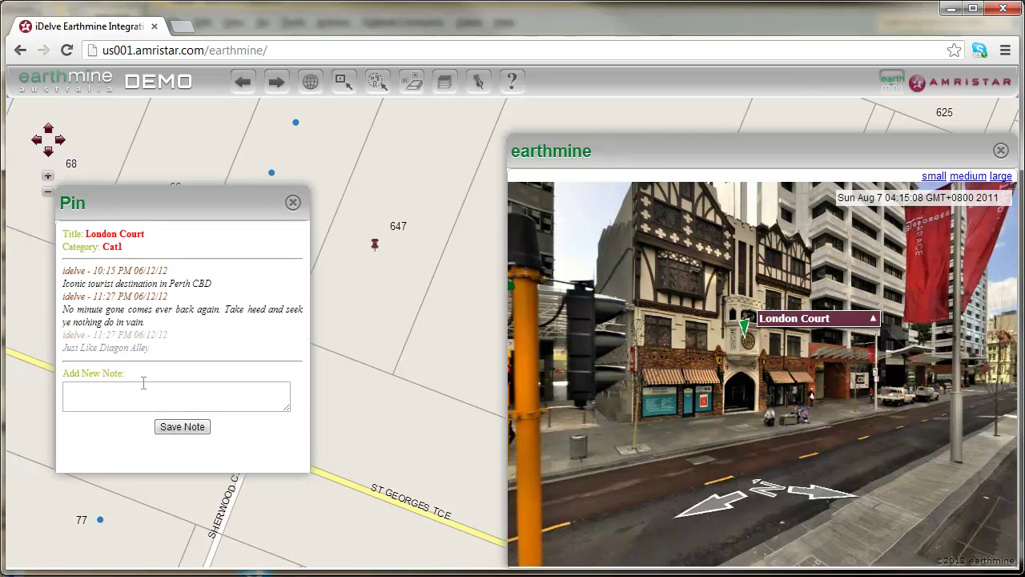
# Close the London Court pin, then face the street view toward Defence Regional Office, Air Force Recruiting and Army Recruiting.
pyautogui.click(294, 203)
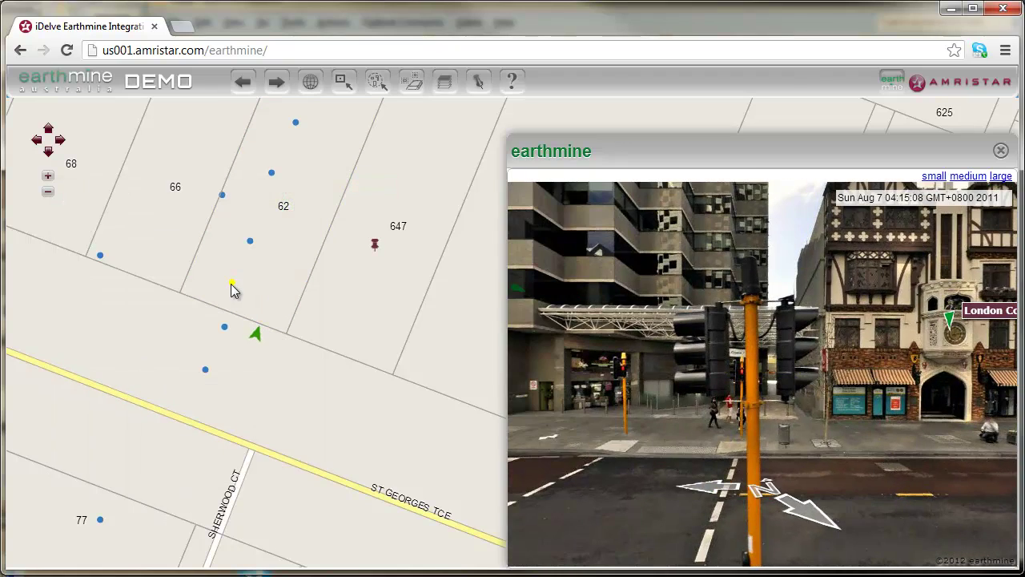
pyautogui.click(230, 286)
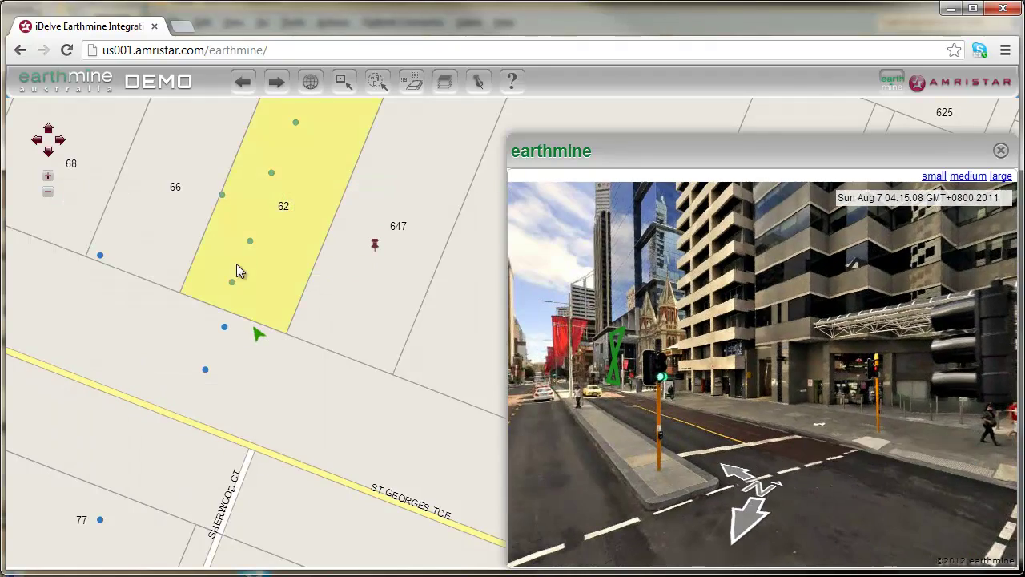
pyautogui.click(249, 242)
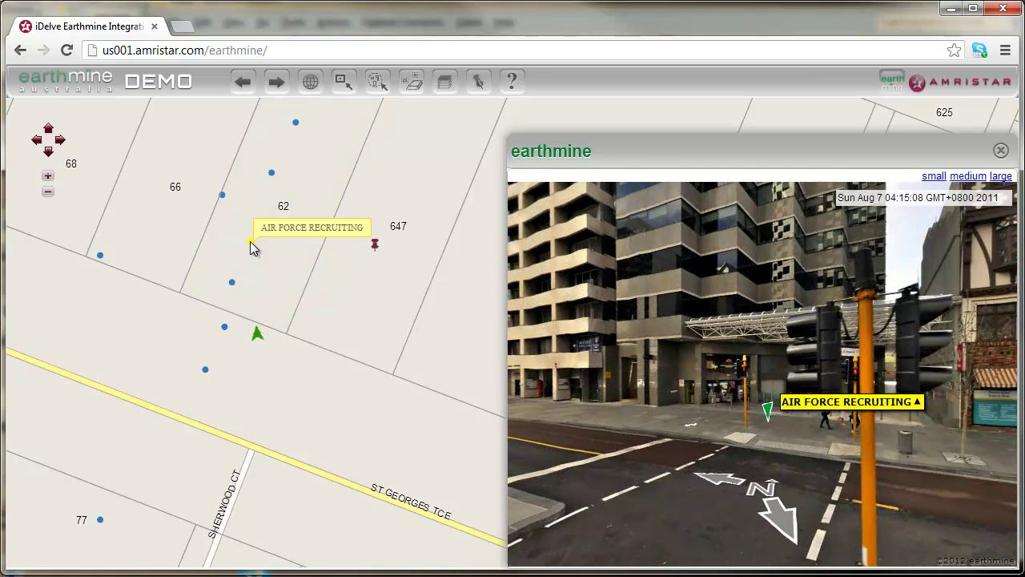
pyautogui.click(271, 176)
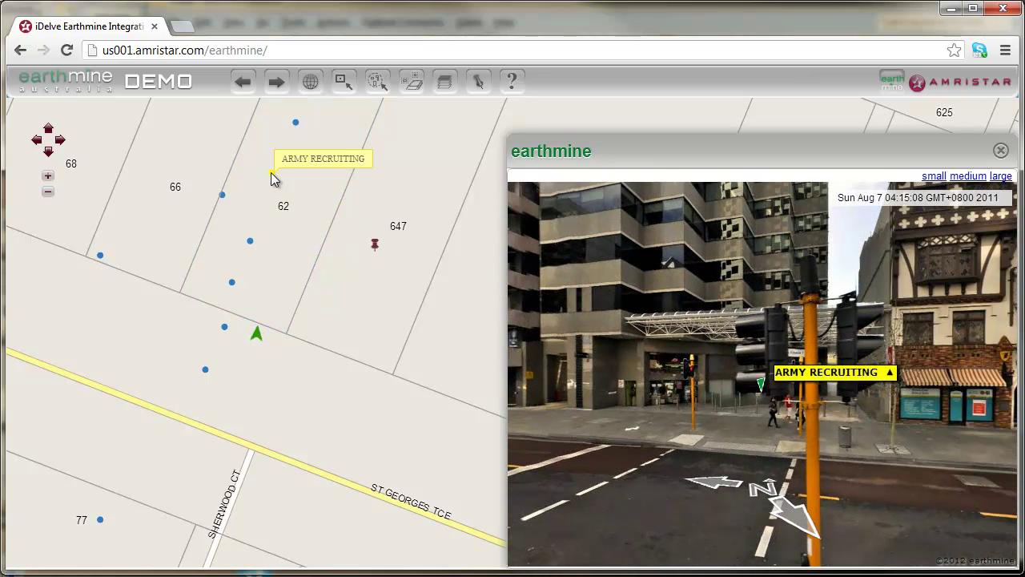